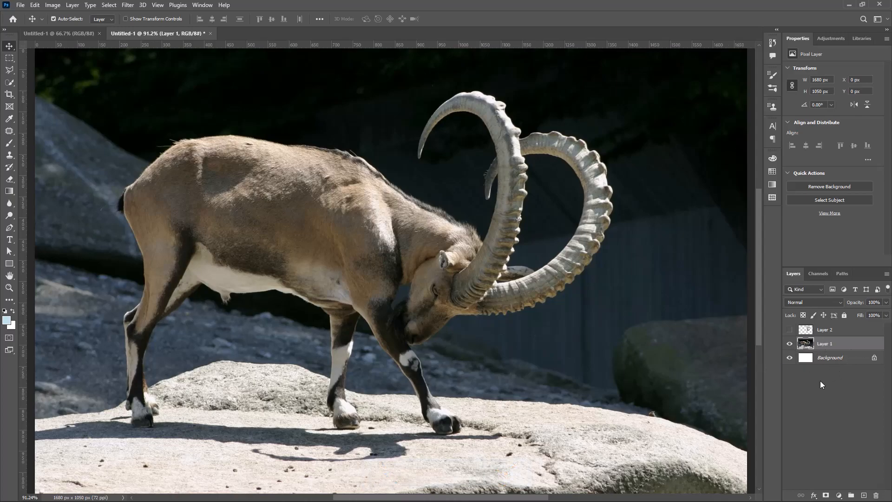
# Add a Color Lookup adjustment above the ibex photo layer using the NightFromDay.CUBE 3D LUT.
pyautogui.click(840, 496)
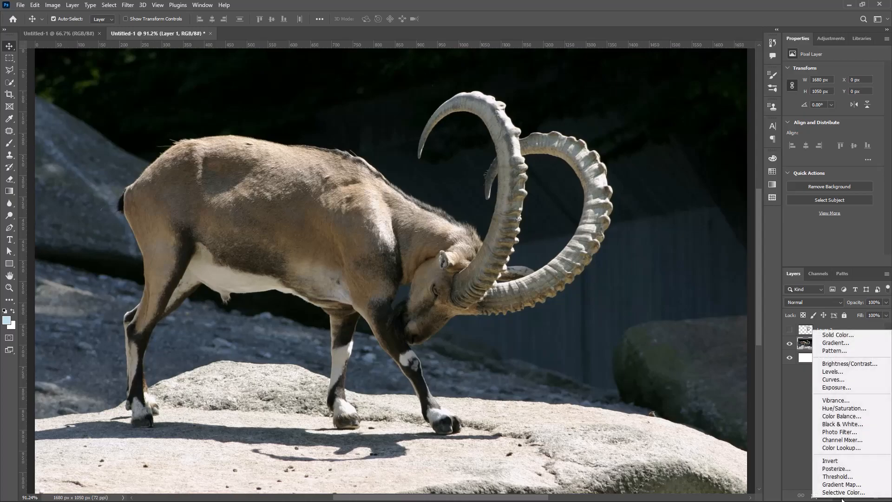
pyautogui.click(854, 449)
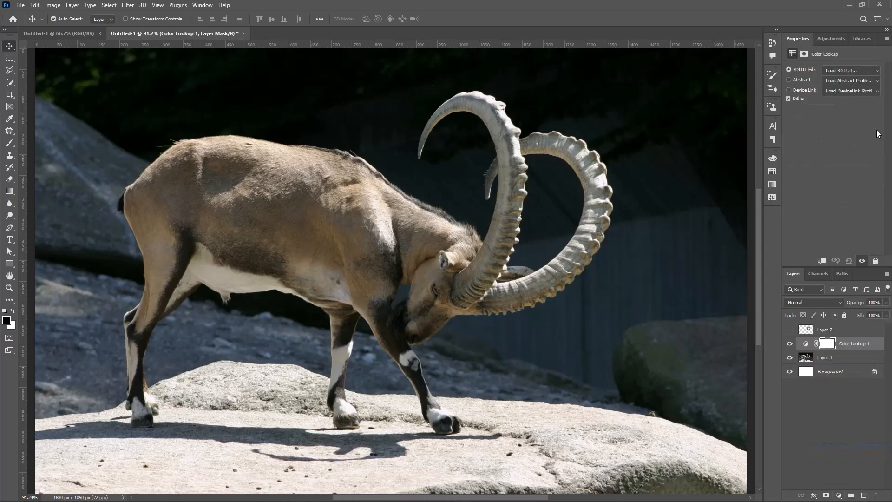
pyautogui.click(868, 71)
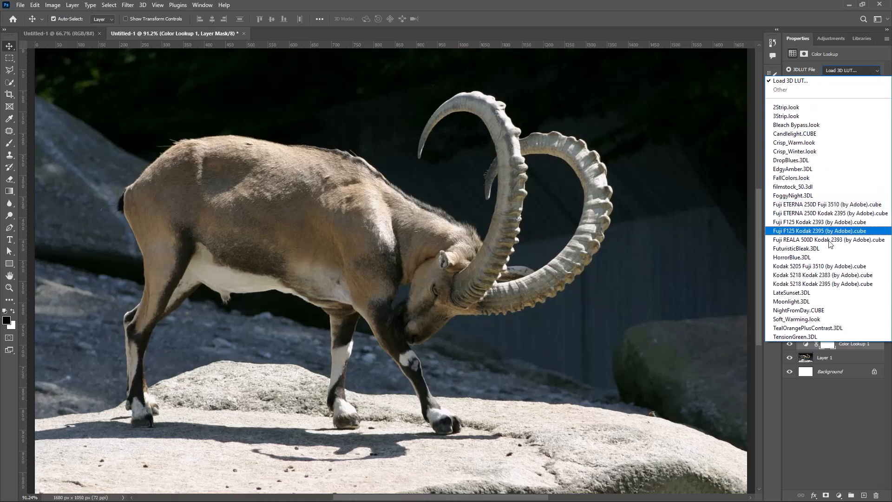
pyautogui.click(795, 311)
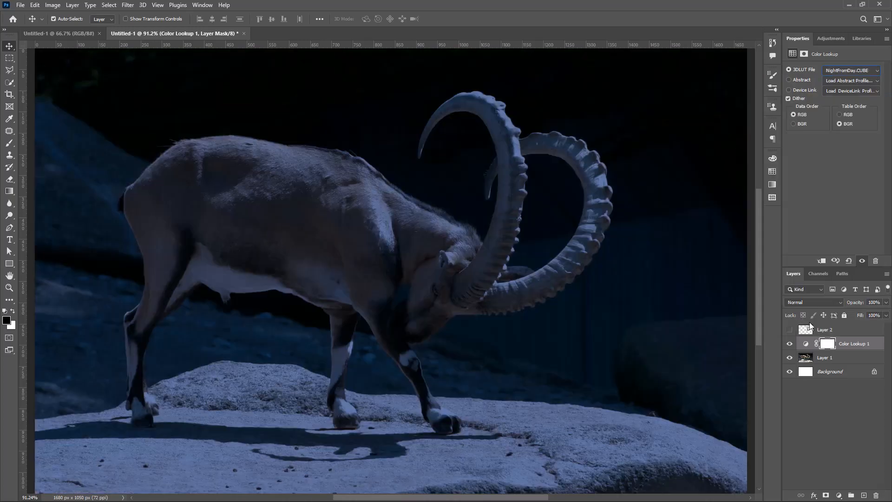
# Add a Gradient Map adjustment above the Color Lookup using the Blue 1 preset from the legacy Photographic Toning gradients.
pyautogui.click(839, 495)
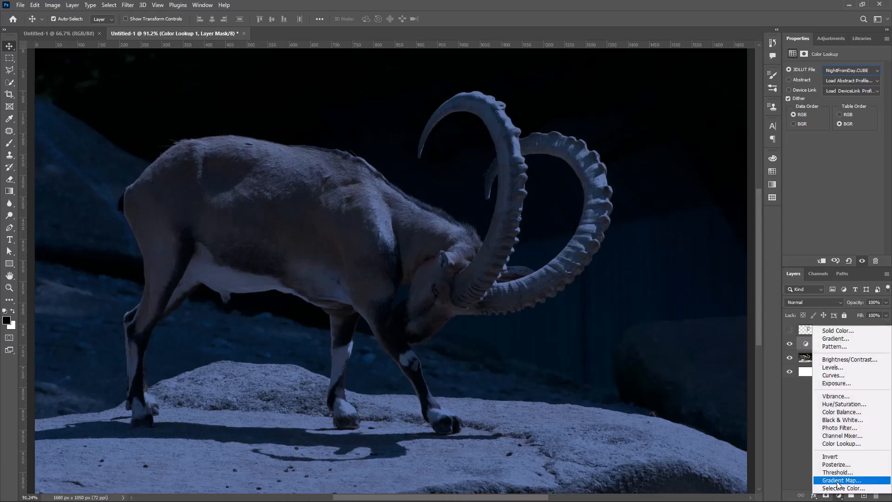
pyautogui.click(837, 481)
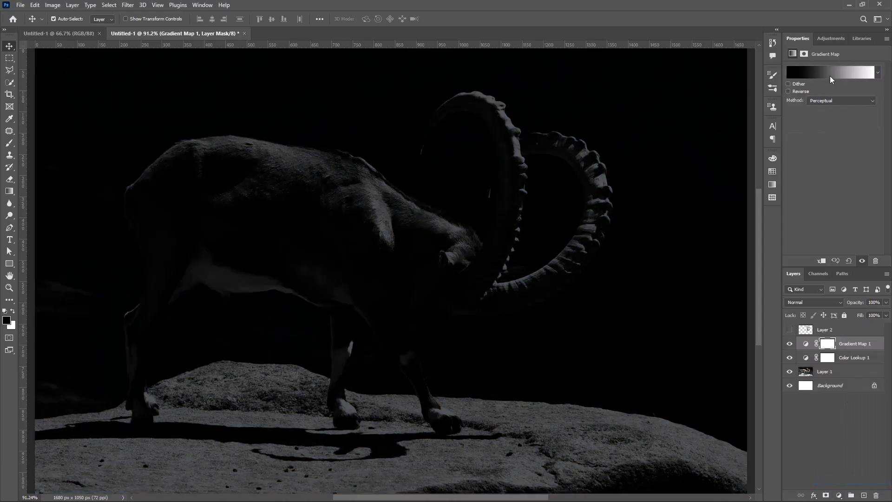
pyautogui.click(829, 75)
pyautogui.moveTo(534, 142); pyautogui.dragTo(533, 181)
pyautogui.click(388, 185)
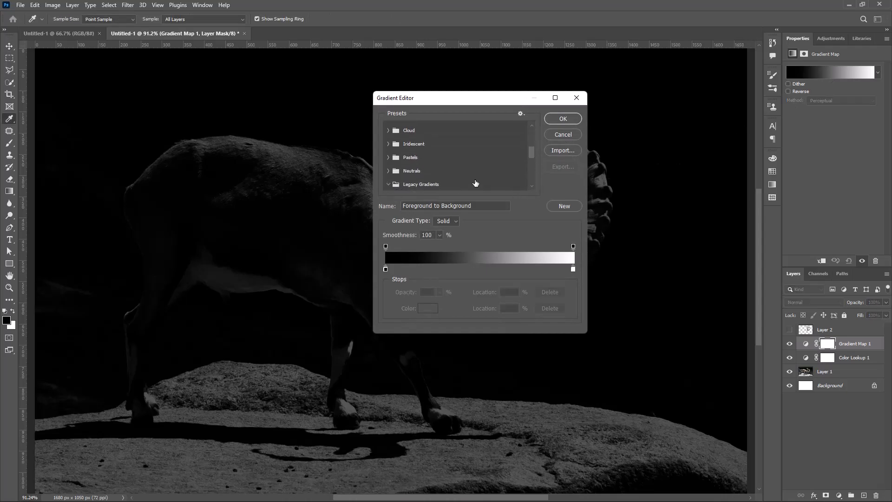
pyautogui.moveTo(531, 149); pyautogui.dragTo(533, 185)
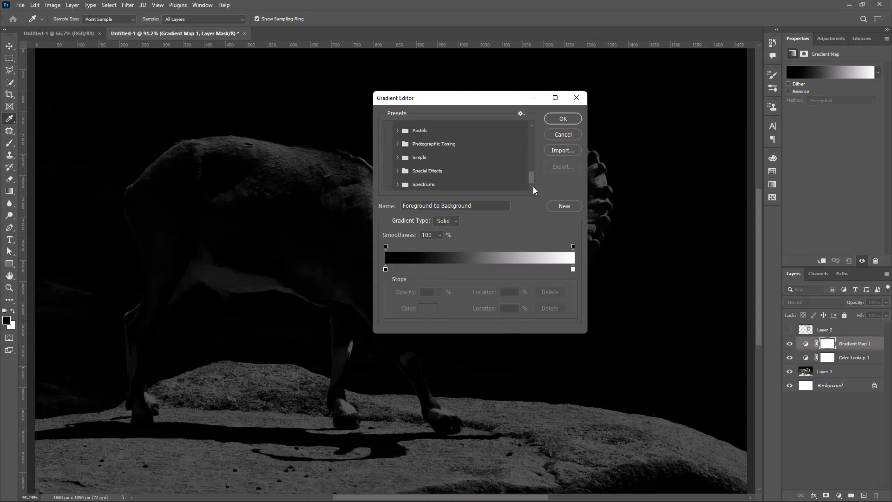
pyautogui.click(395, 144)
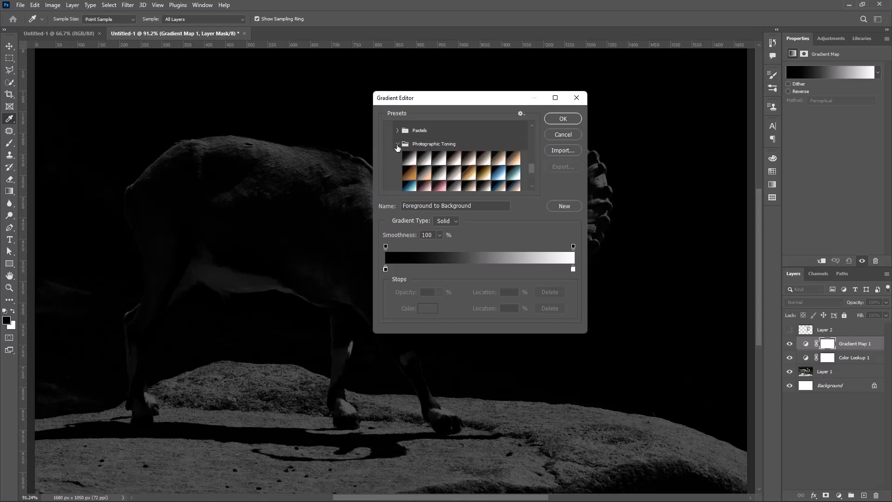
pyautogui.click(498, 173)
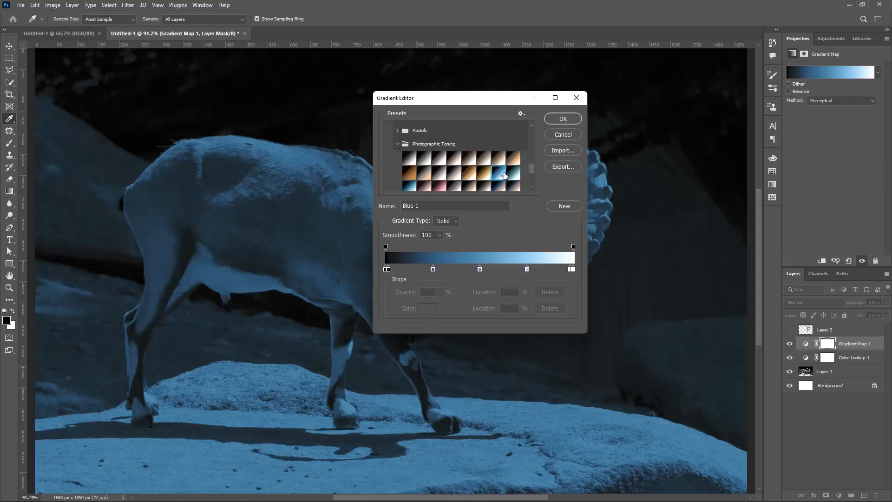
pyautogui.click(563, 119)
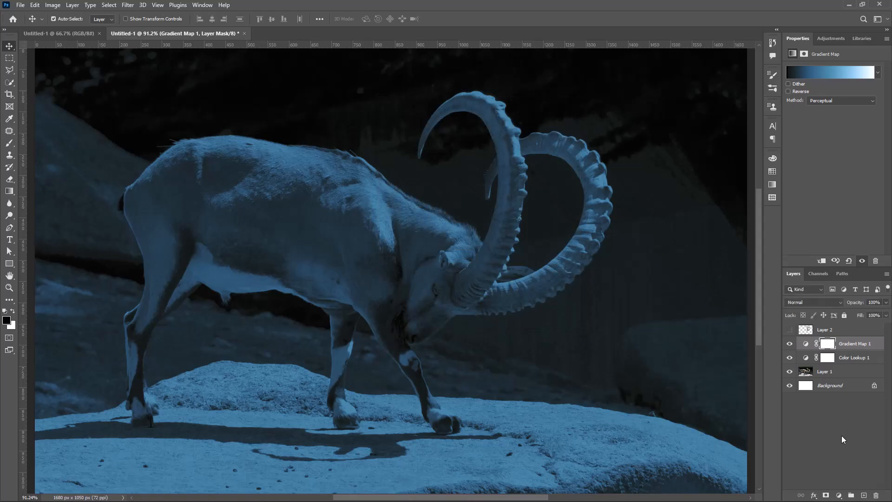
# Add a Levels adjustment above the Gradient Map with input black point 20 and white point 170, then deselect all layers.
pyautogui.click(838, 495)
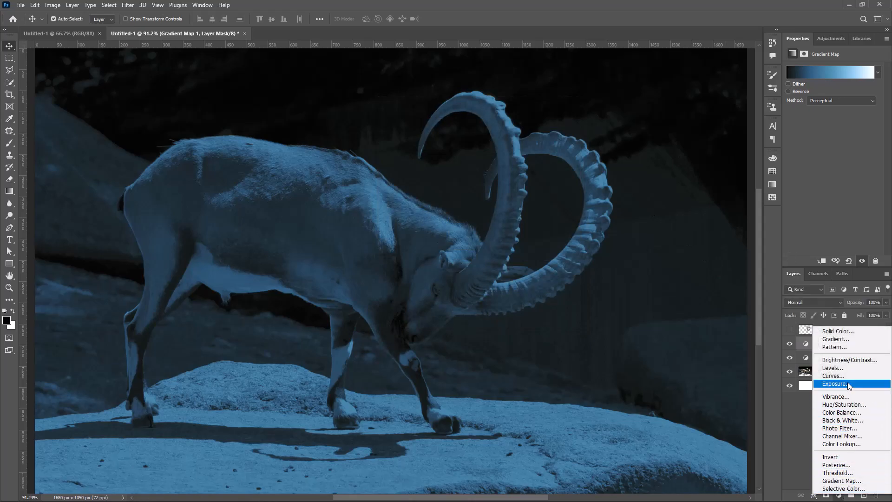
pyautogui.click(836, 368)
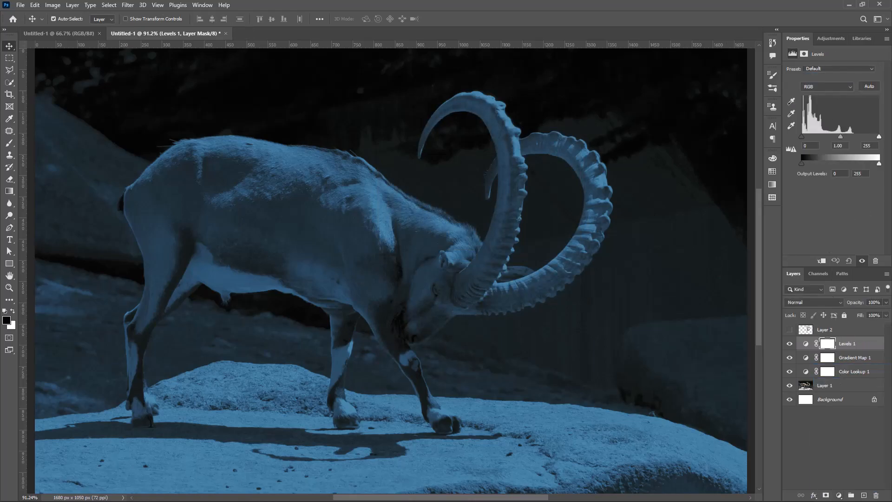
pyautogui.moveTo(878, 139); pyautogui.dragTo(862, 138)
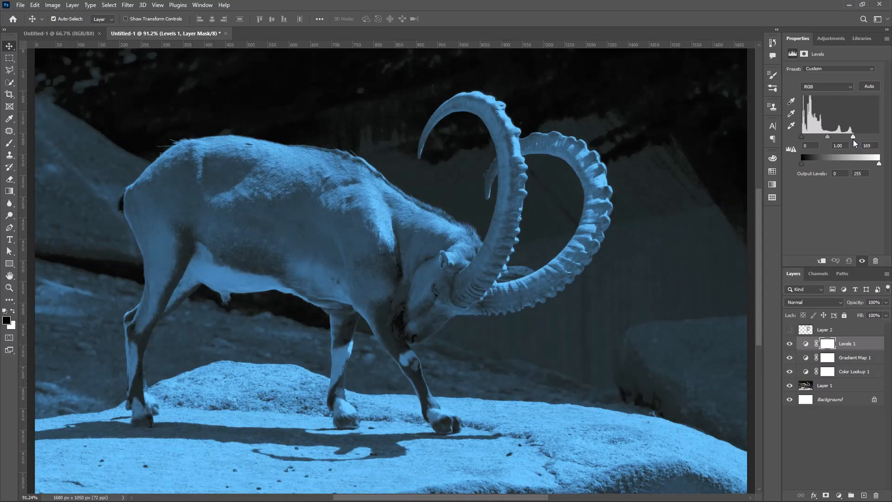
pyautogui.write('170')
pyautogui.write('20')
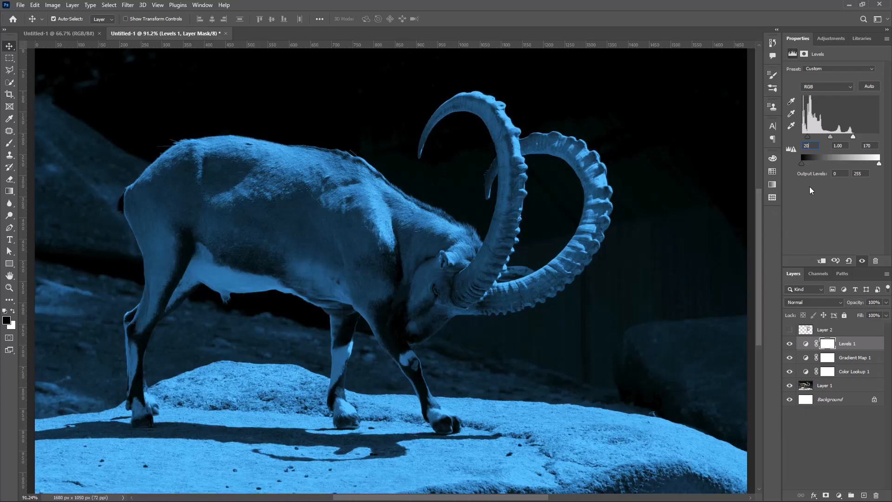
pyautogui.click(871, 348)
pyautogui.click(851, 429)
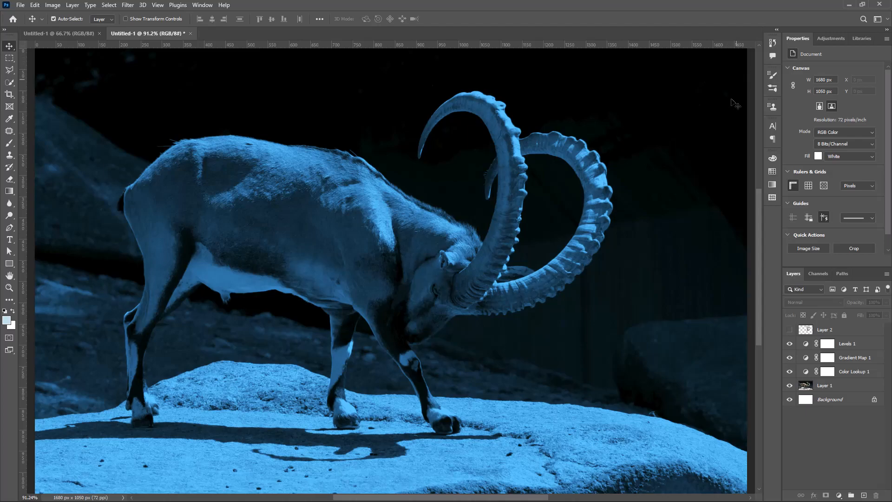
# Show the cut-out horns layer, duplicate it and convert the duplicate to a smart object.
pyautogui.click(790, 330)
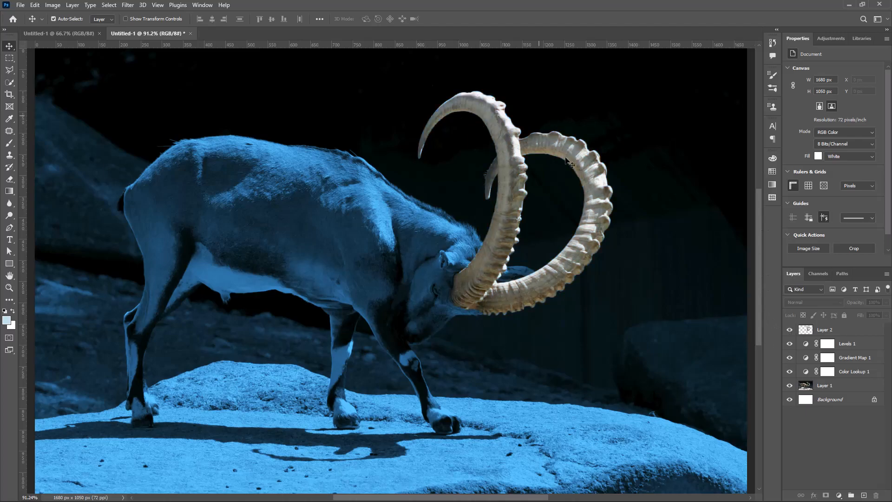
pyautogui.click(840, 329)
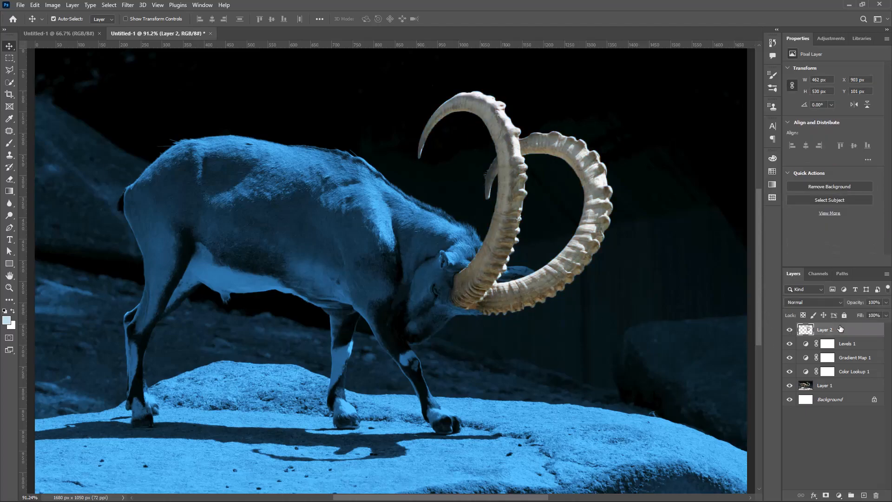
pyautogui.hotkey('ctrl', 'j')
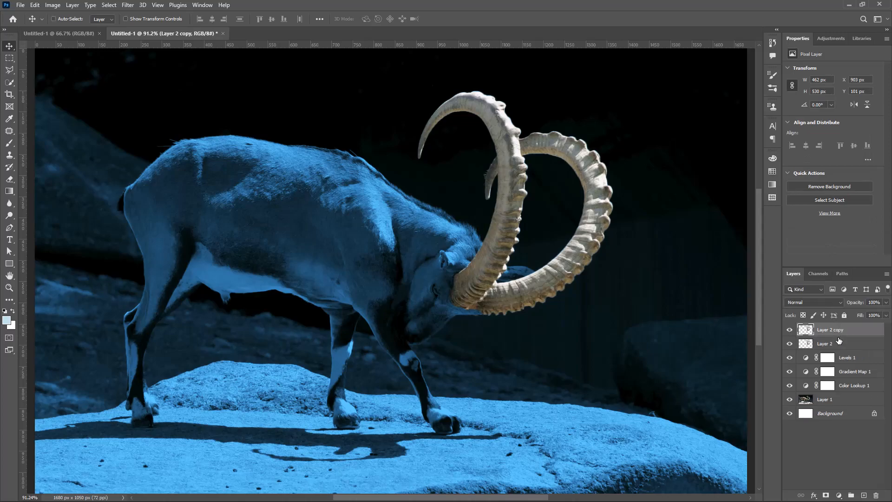
pyautogui.rightClick(869, 331)
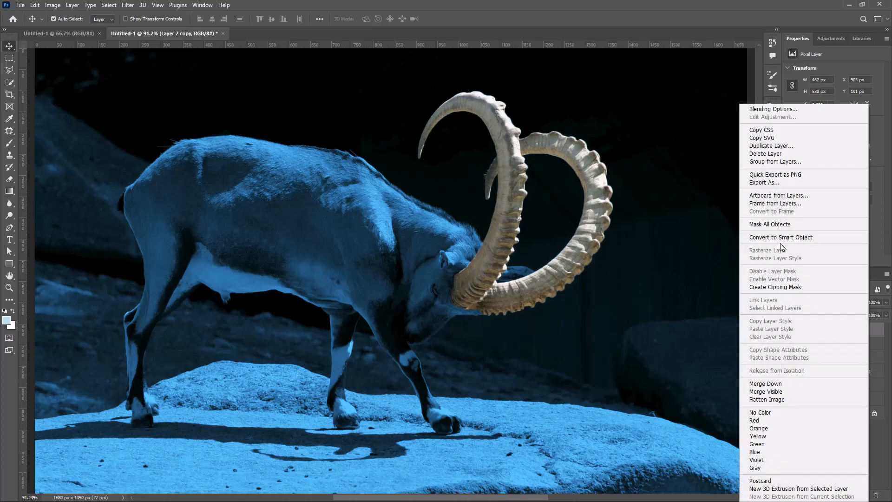
pyautogui.click(782, 237)
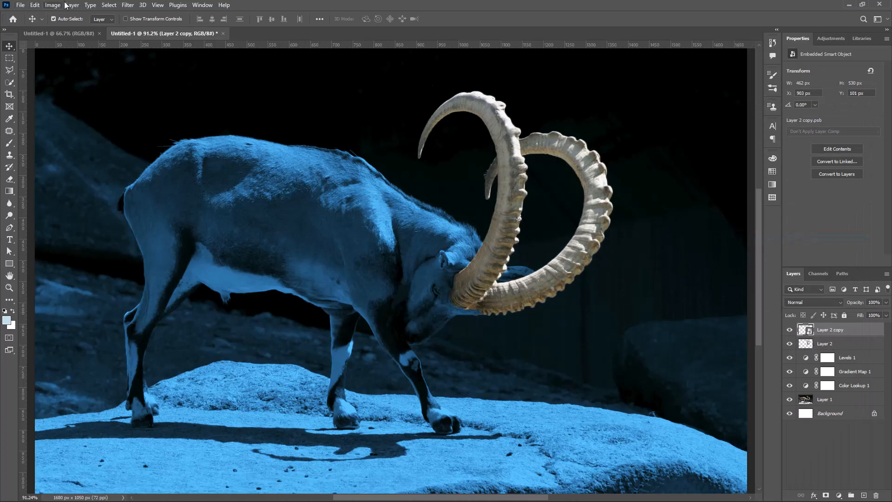
# Apply a Gaussian Blur with a 5-pixel radius to the horns smart object and set its blend mode to Color Dodge.
pyautogui.click(125, 6)
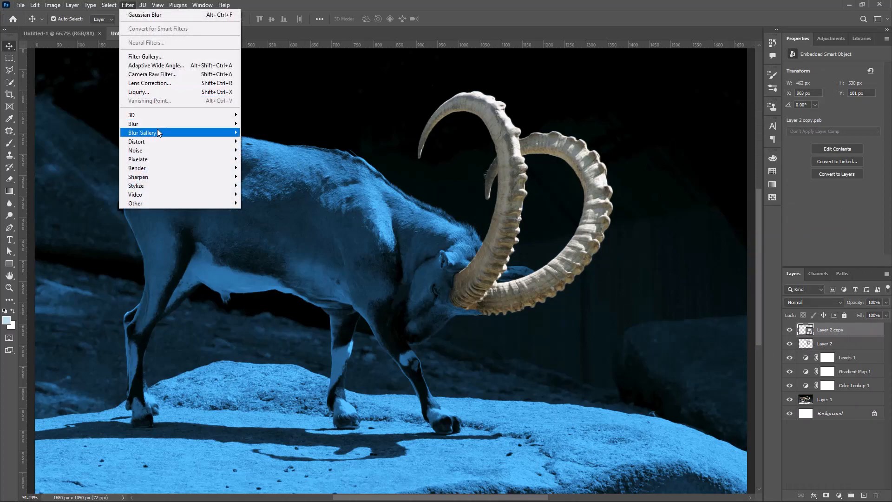
pyautogui.moveTo(163, 124)
pyautogui.click(267, 159)
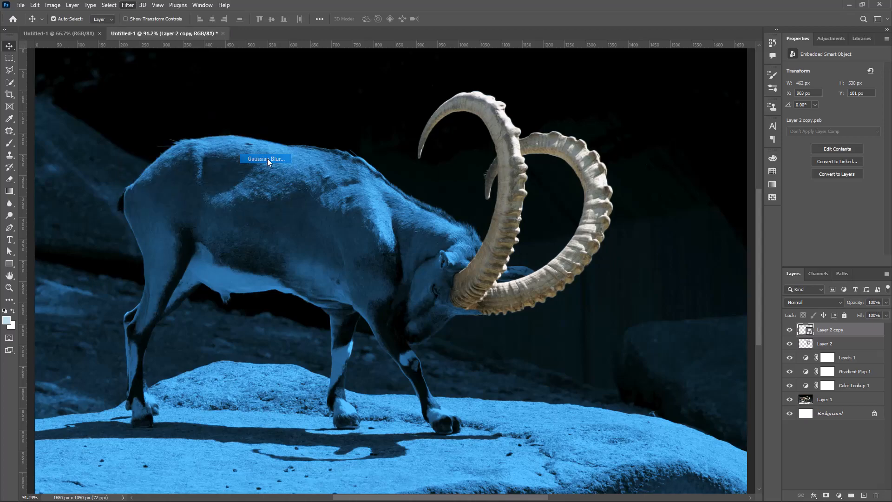
pyautogui.write('5')
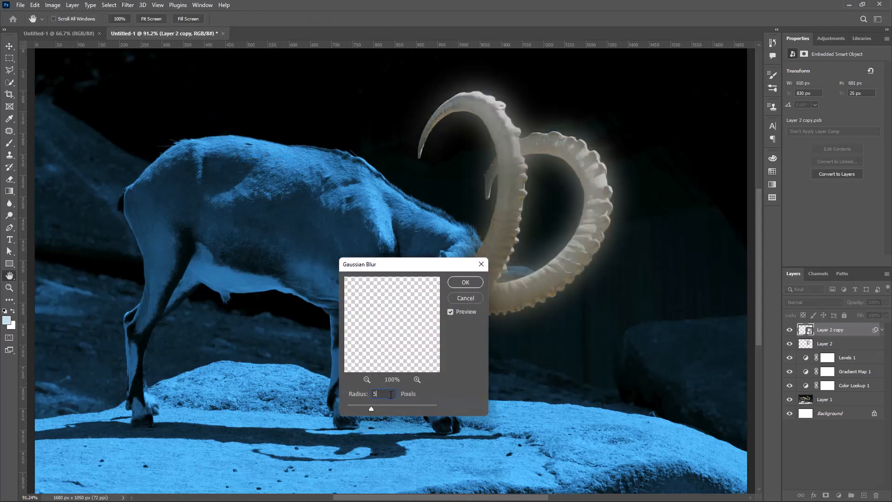
pyautogui.click(450, 283)
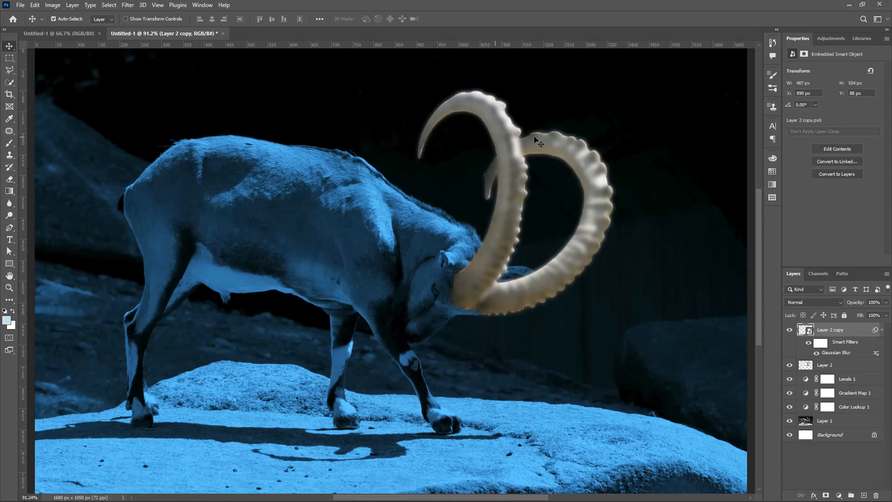
pyautogui.click(814, 302)
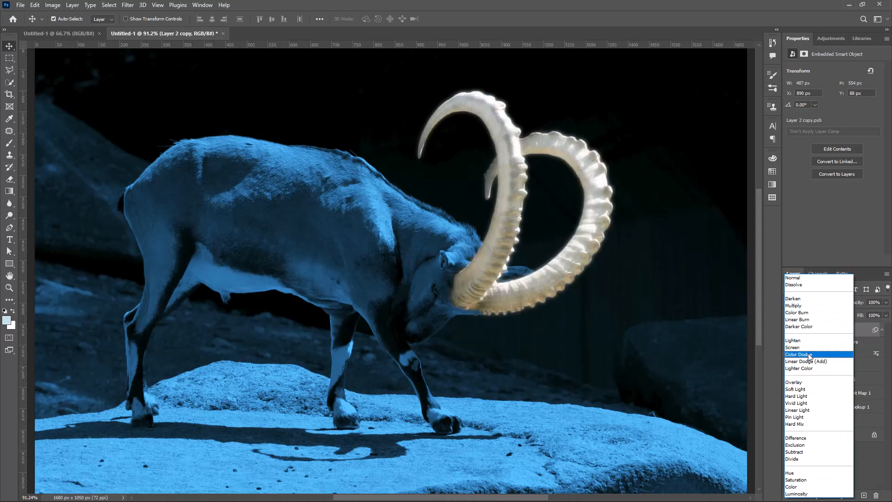
pyautogui.click(808, 355)
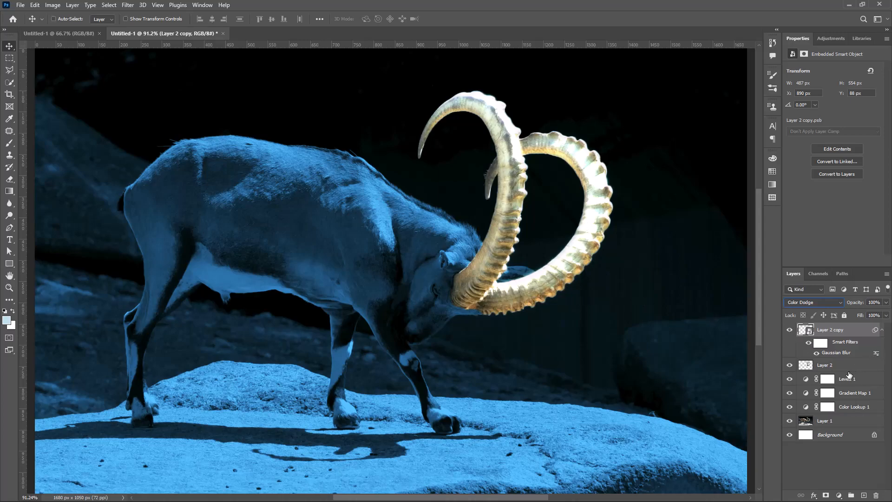
# Duplicate the blurred horns smart object and set the duplicate's Gaussian Blur radius to 20 pixels.
pyautogui.hotkey('ctrl', 'j')
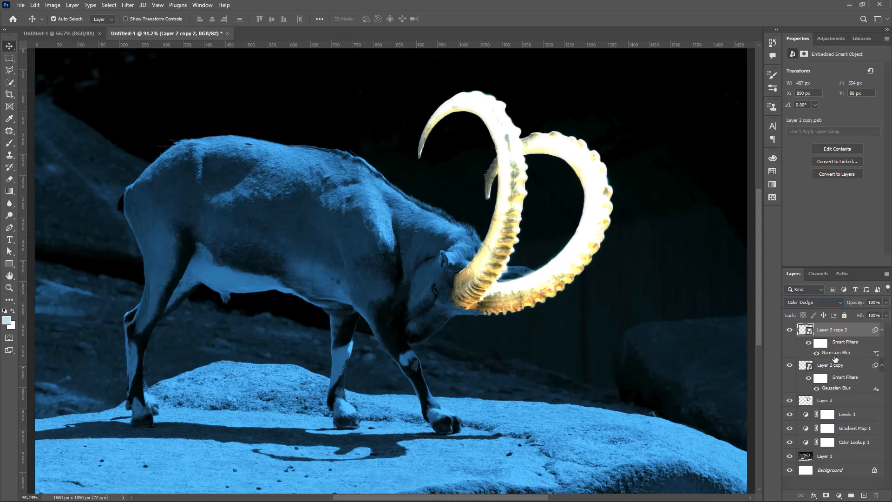
pyautogui.doubleClick(836, 354)
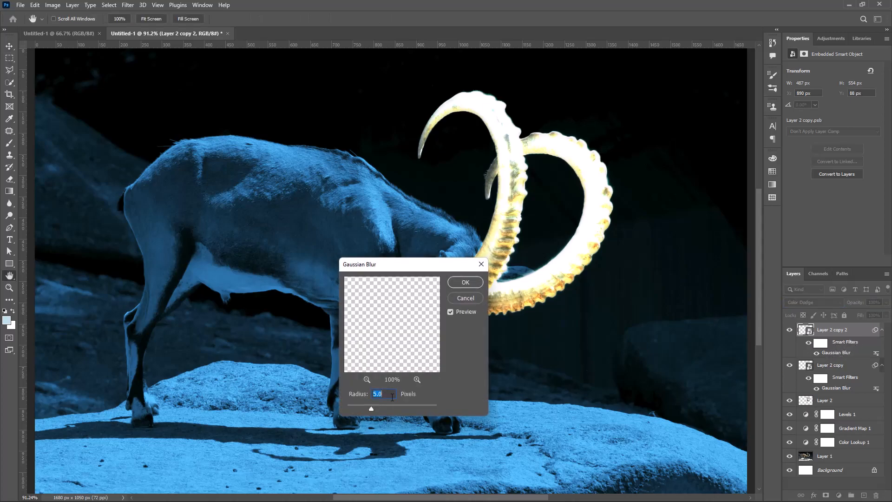
pyautogui.write('20')
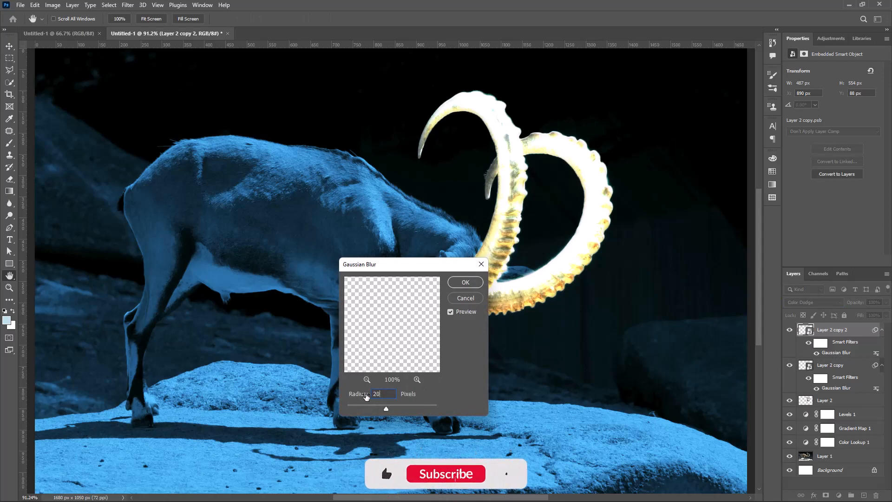
pyautogui.click(470, 284)
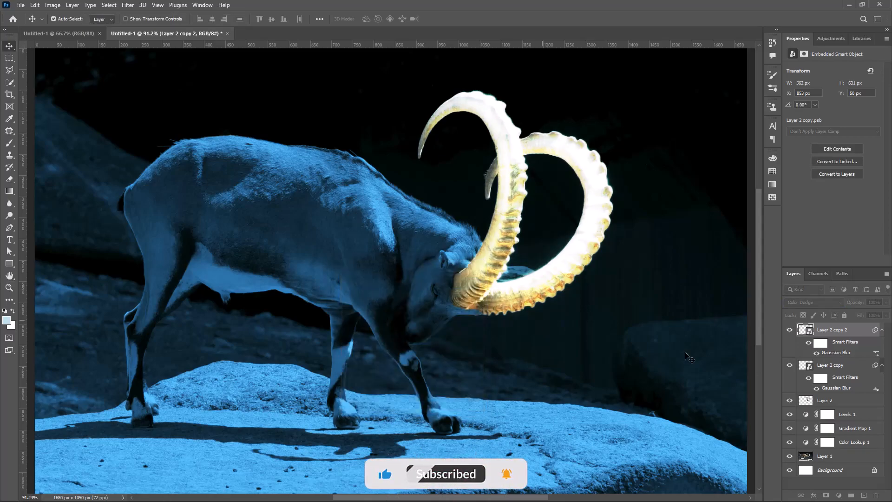
# Duplicate the 20-pixel blurred horns layer and set the new copy's Gaussian Blur radius to 30 pixels.
pyautogui.hotkey('ctrl', 'j')
pyautogui.doubleClick(835, 354)
pyautogui.write('30')
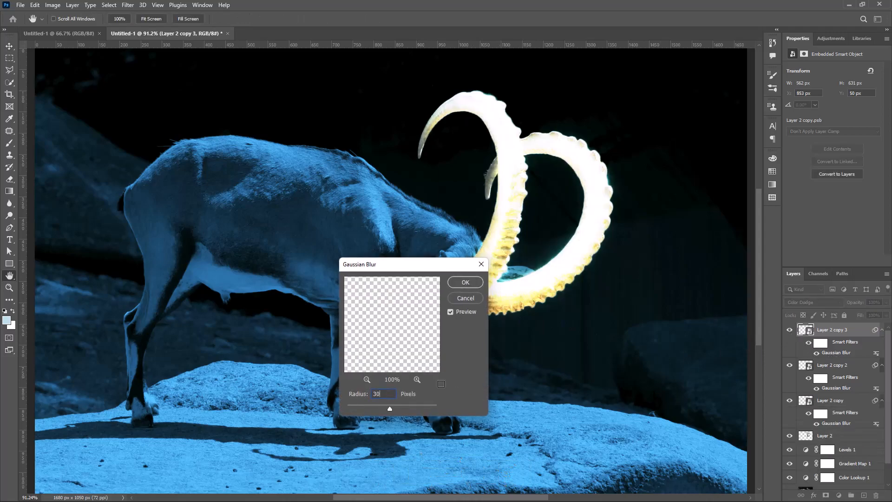
pyautogui.click(473, 282)
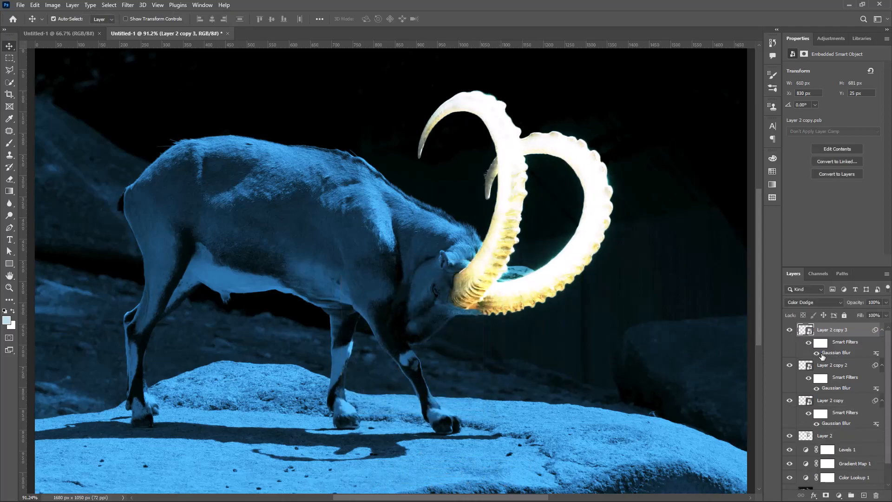
# Group the original horns layer together with its three blurred copies.
pyautogui.keyDown('shift'); pyautogui.click(807, 435); pyautogui.keyUp('shift')
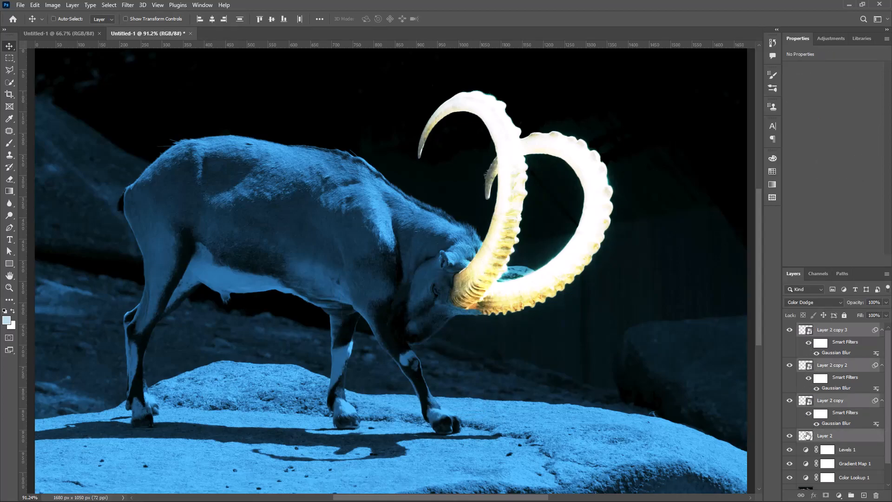
pyautogui.hotkey('ctrl', 'g')
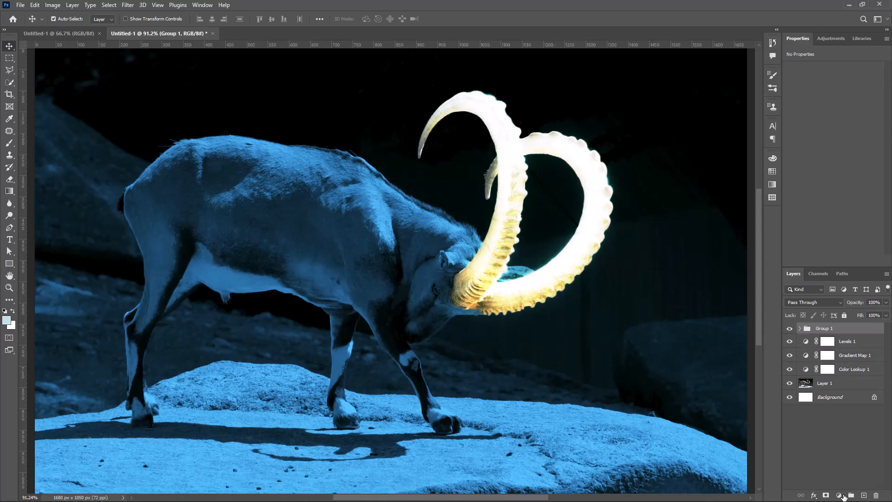
# Add a Hue/Saturation adjustment layer above the horns group and clip it to that group.
pyautogui.click(839, 496)
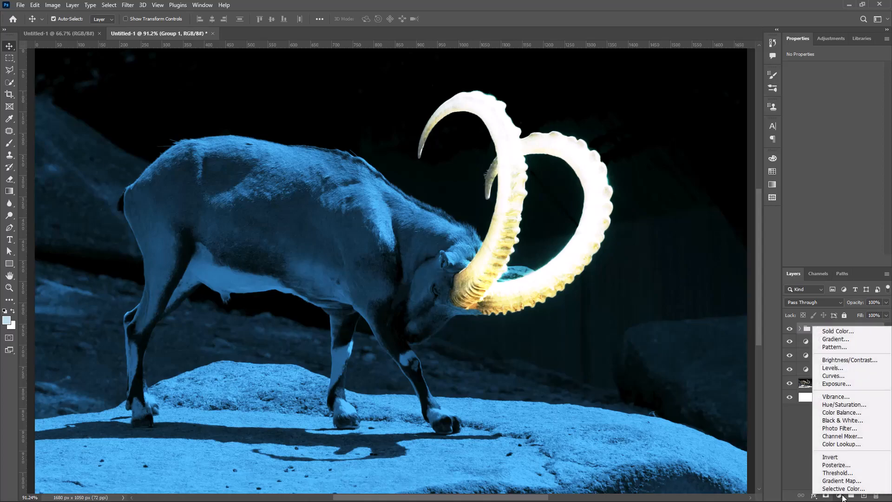
pyautogui.click(853, 408)
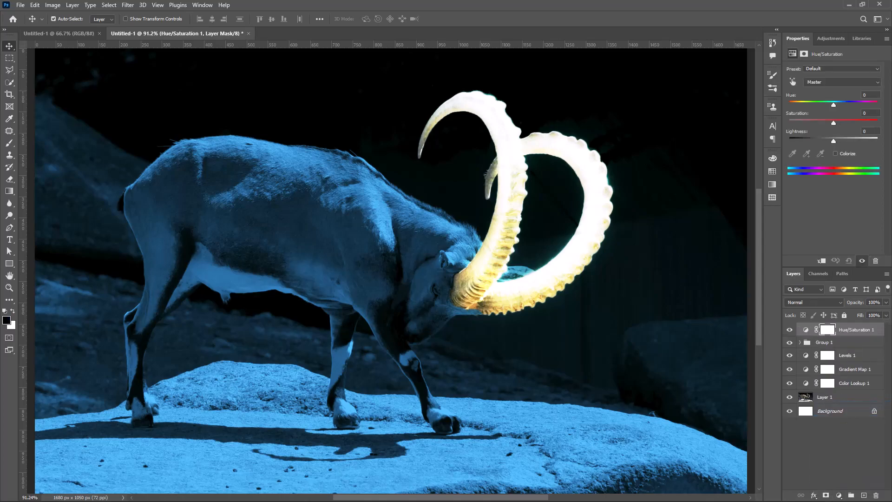
pyautogui.click(821, 262)
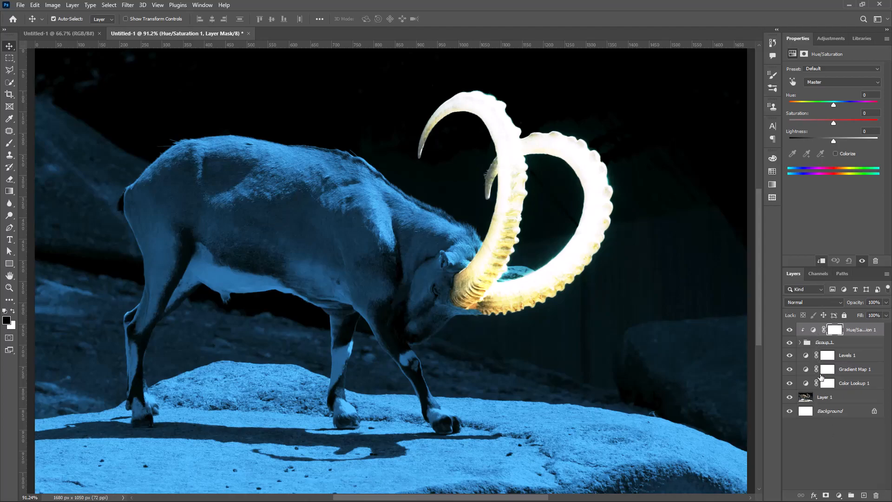
# Colorize the horns through the clipped Hue/Saturation adjustment with hue 196, saturation 58 and lightness +11.
pyautogui.click(835, 153)
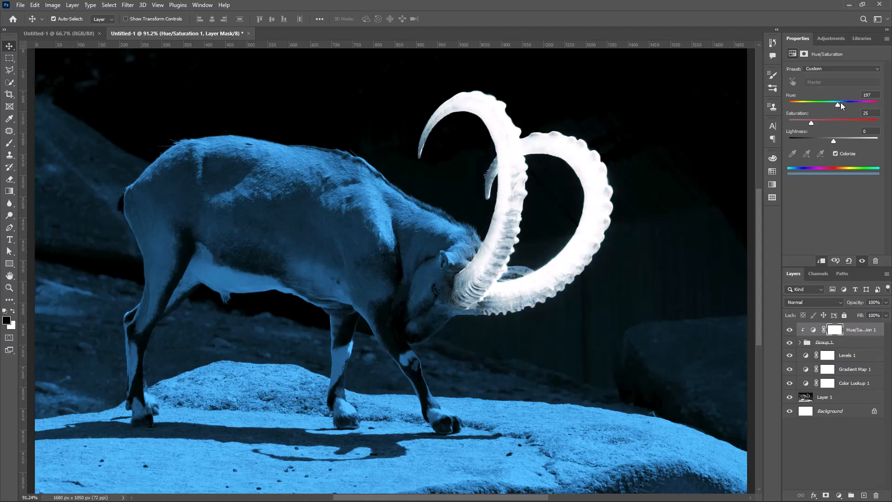
pyautogui.moveTo(839, 104); pyautogui.dragTo(849, 104)
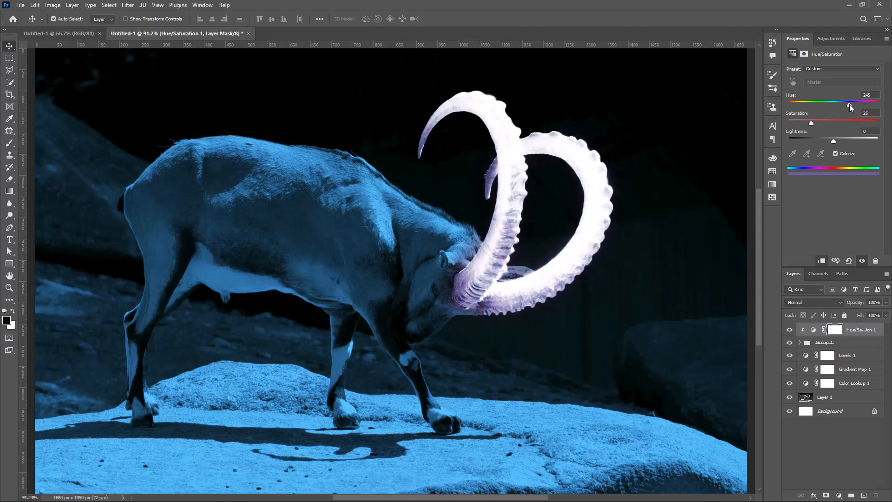
pyautogui.moveTo(849, 105); pyautogui.dragTo(848, 104)
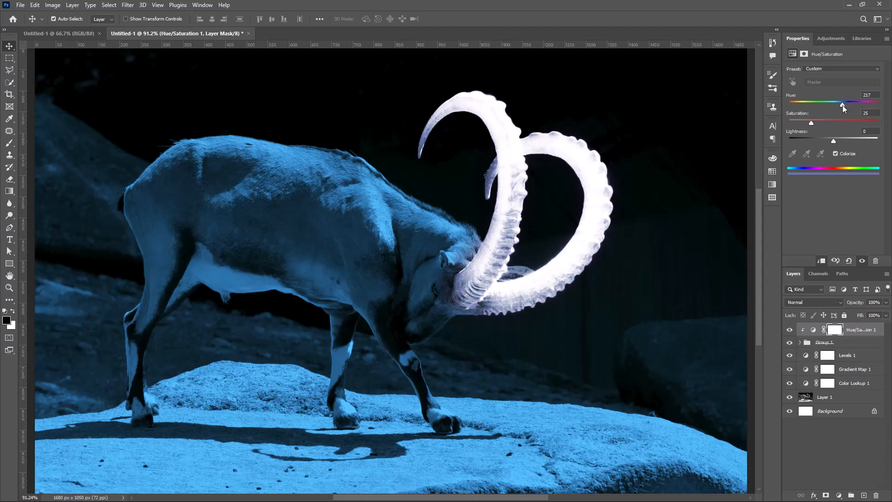
pyautogui.moveTo(839, 106); pyautogui.dragTo(836, 105)
pyautogui.write('196')
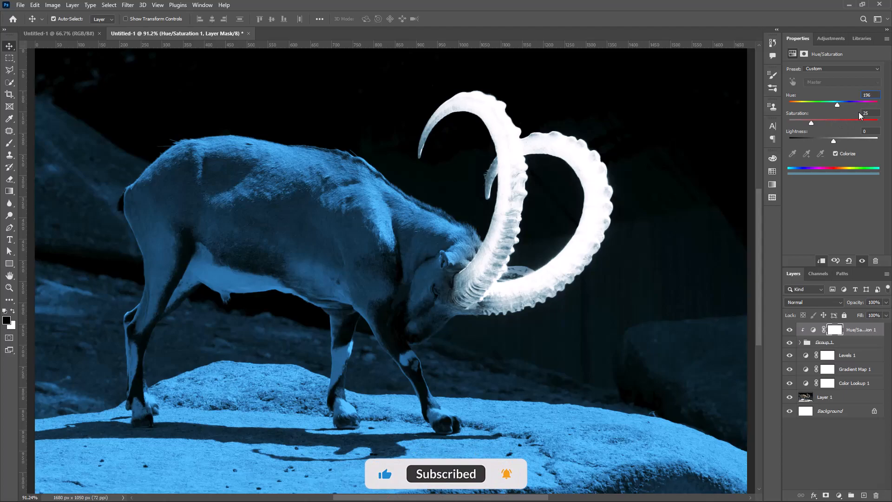
pyautogui.moveTo(810, 122); pyautogui.dragTo(826, 124)
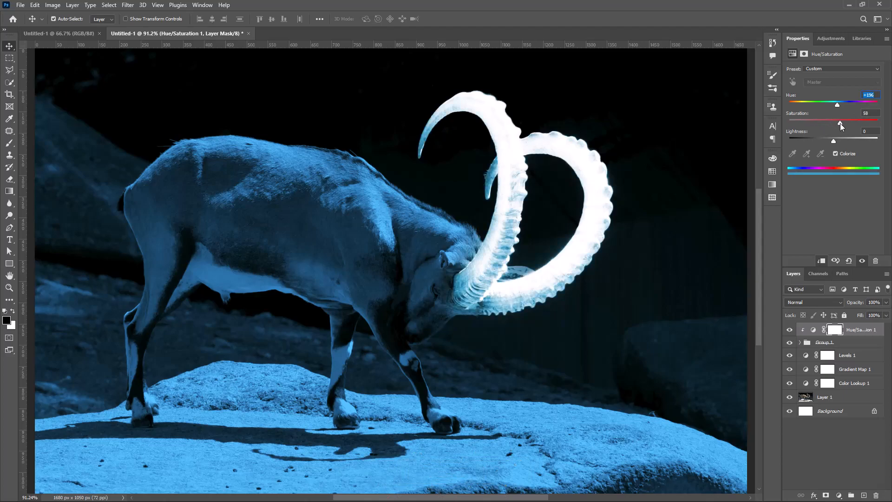
pyautogui.moveTo(834, 143); pyautogui.dragTo(836, 141)
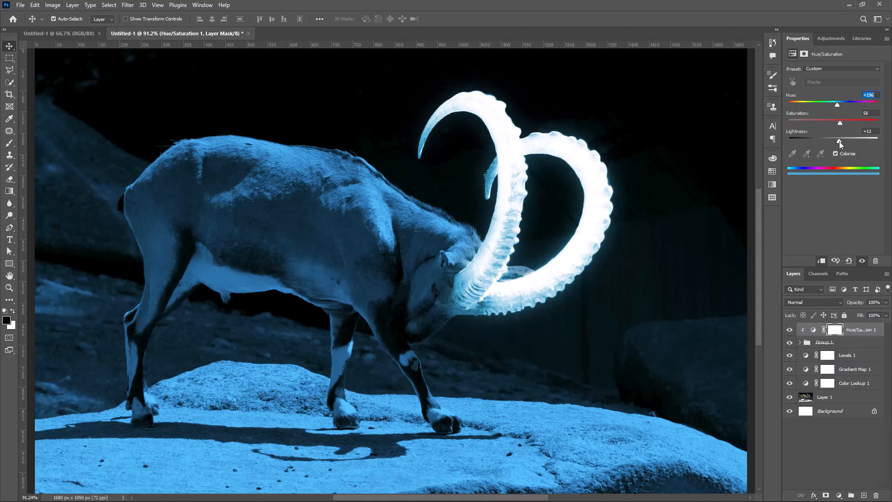
pyautogui.click(852, 133)
# Change the blend mode of the 20-pixel blurred horns copy inside the group to Linear Dodge (Add).
pyautogui.click(862, 342)
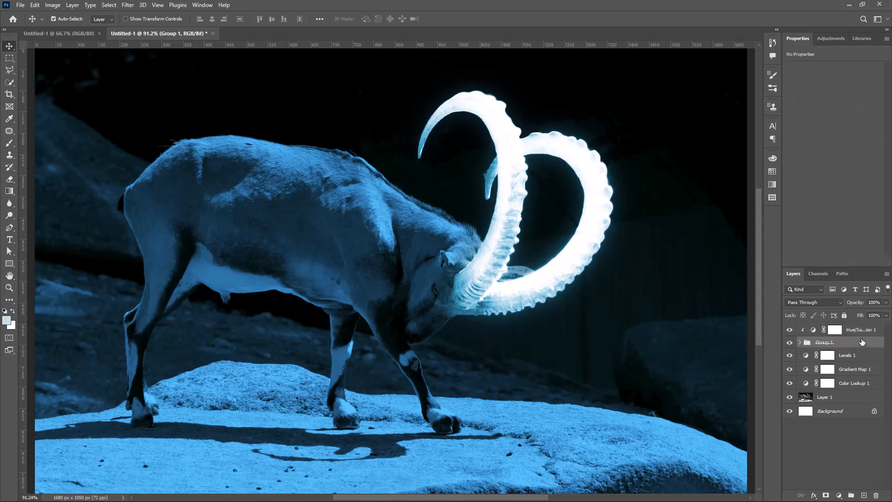
pyautogui.click(800, 342)
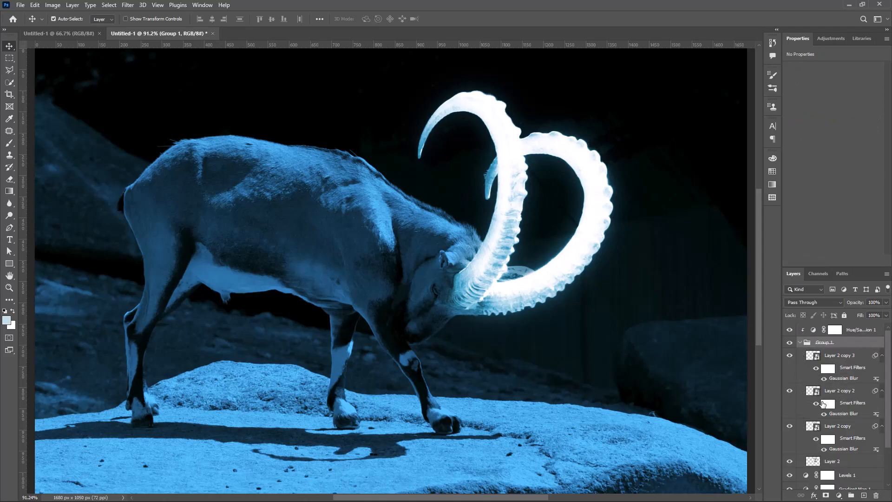
pyautogui.doubleClick(843, 414)
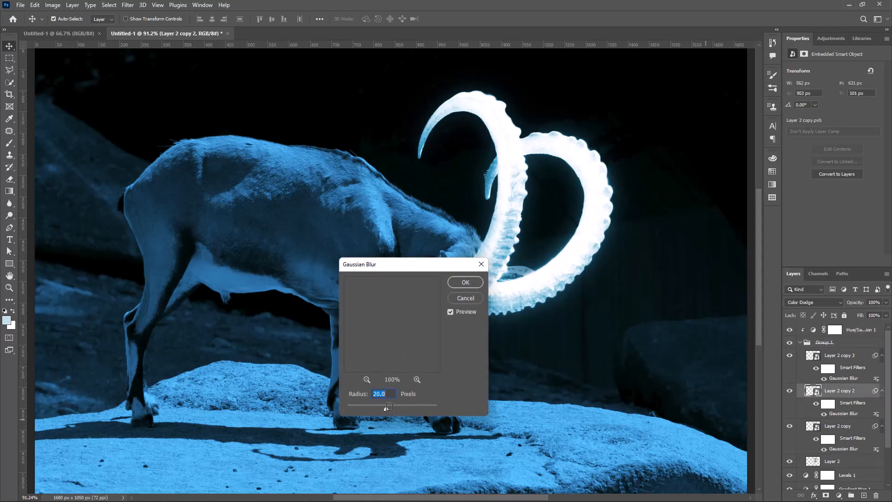
pyautogui.click(476, 299)
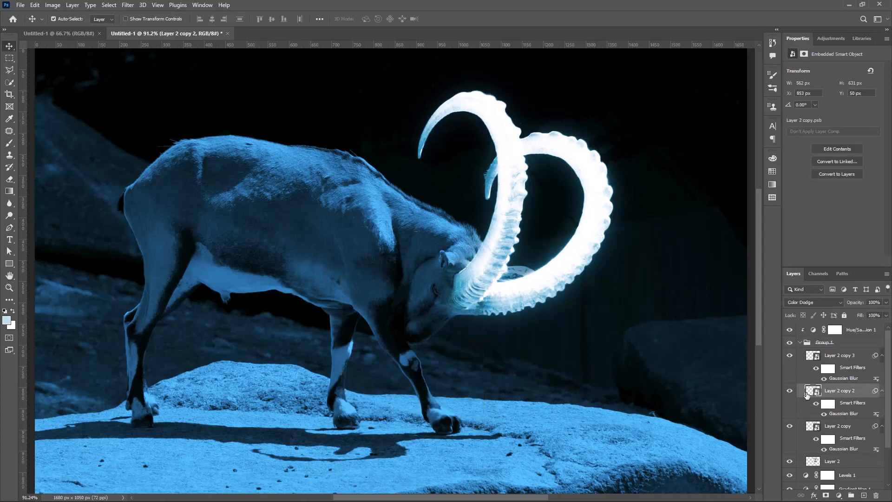
pyautogui.click(835, 304)
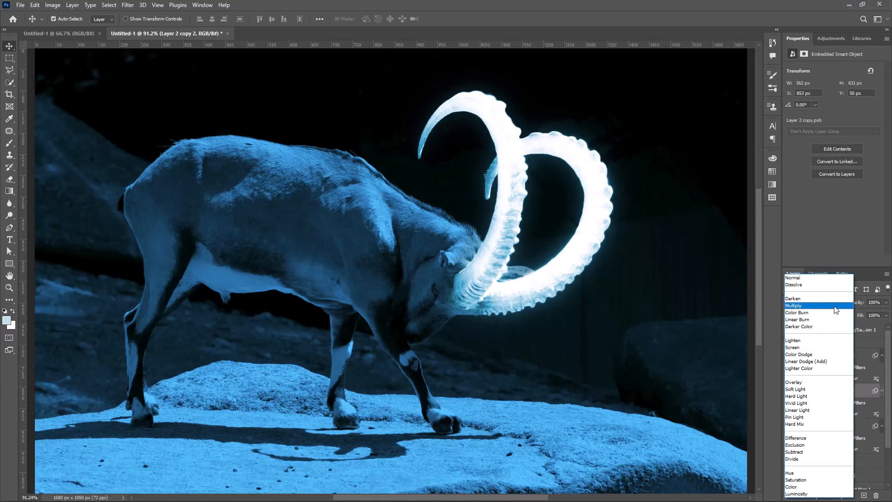
pyautogui.click(804, 362)
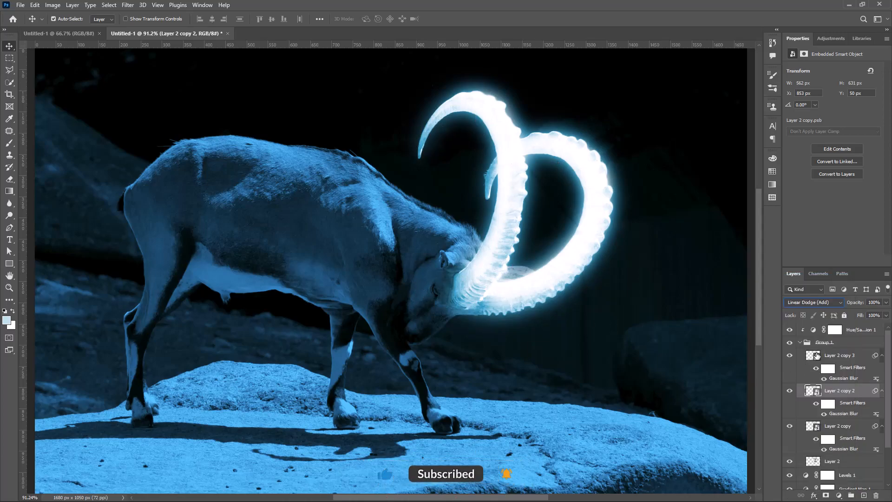
pyautogui.click(803, 342)
pyautogui.click(800, 342)
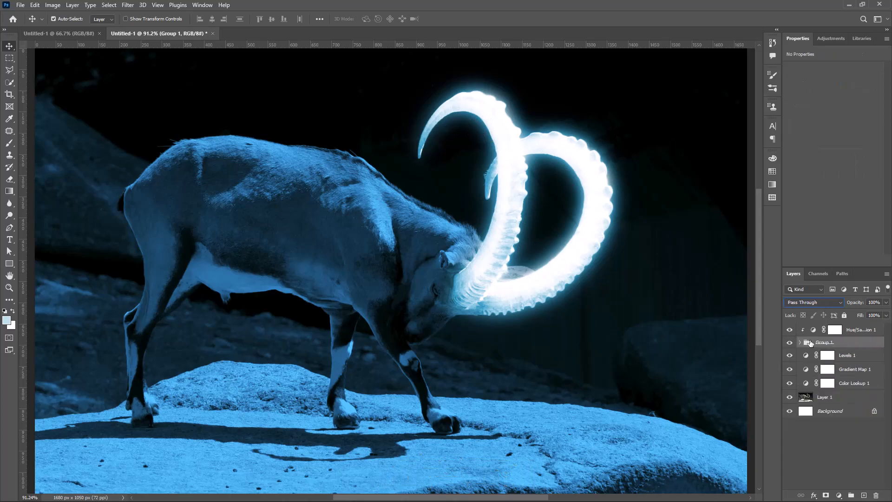
# Stamp all visible layers into a new layer on top and hide the layers beneath it, except the Background.
pyautogui.click(877, 335)
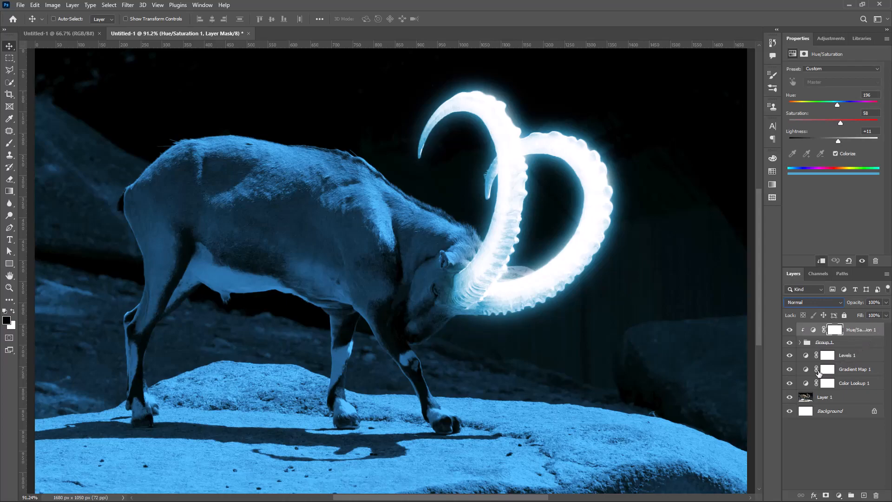
pyautogui.hotkey('ctrl', 'shift', 'alt', 'e')
pyautogui.moveTo(788, 346); pyautogui.dragTo(788, 413)
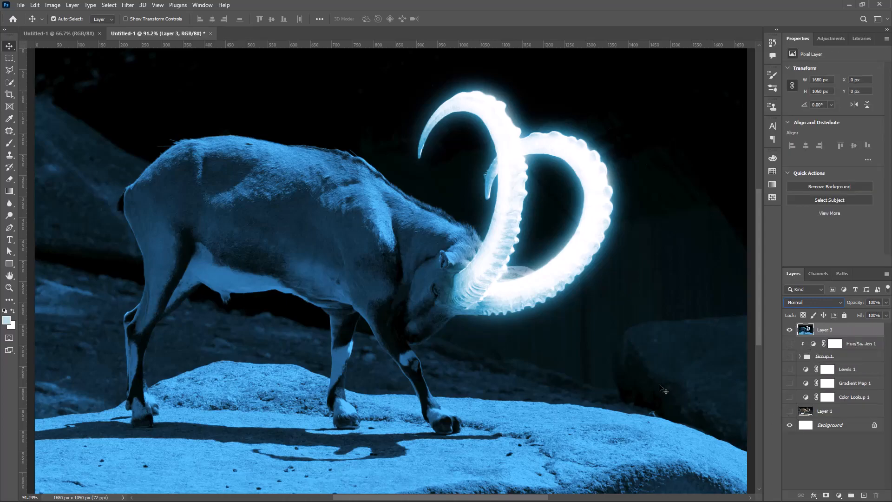
pyautogui.click(789, 330)
pyautogui.click(788, 330)
# Convert the stamped layer to a smart object and open it in the Camera Raw Filter.
pyautogui.rightClick(855, 328)
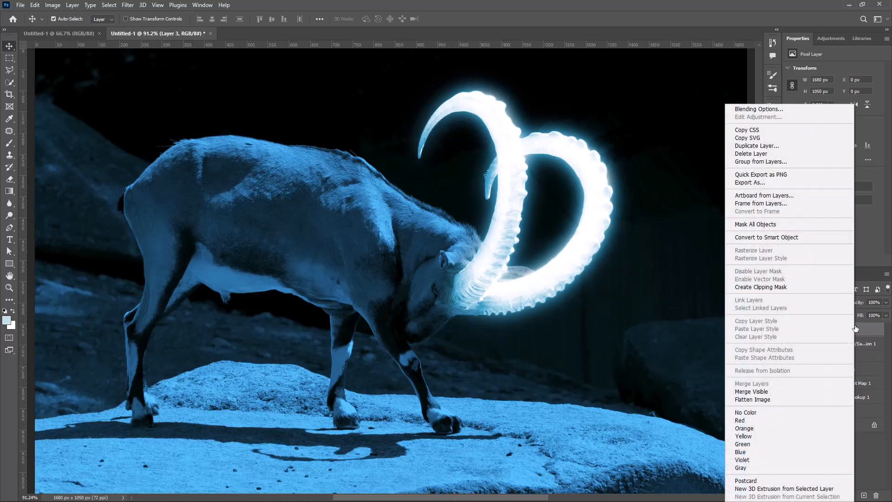
pyautogui.click(768, 238)
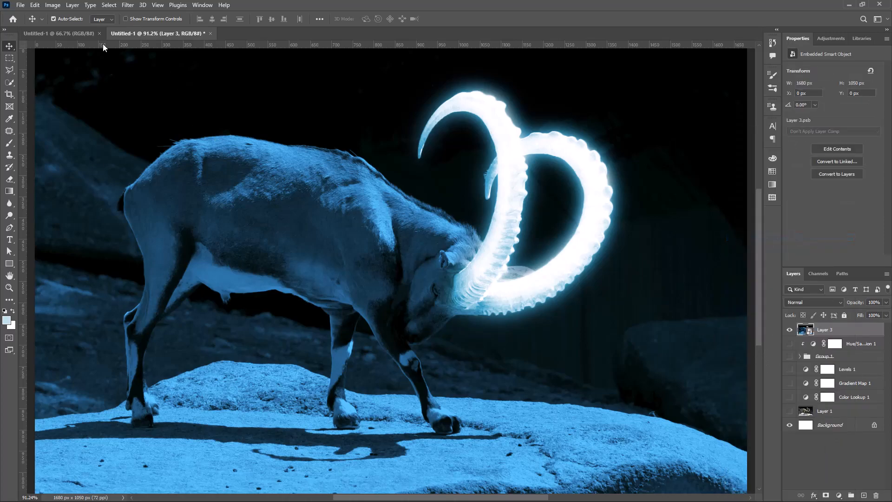
pyautogui.click(128, 5)
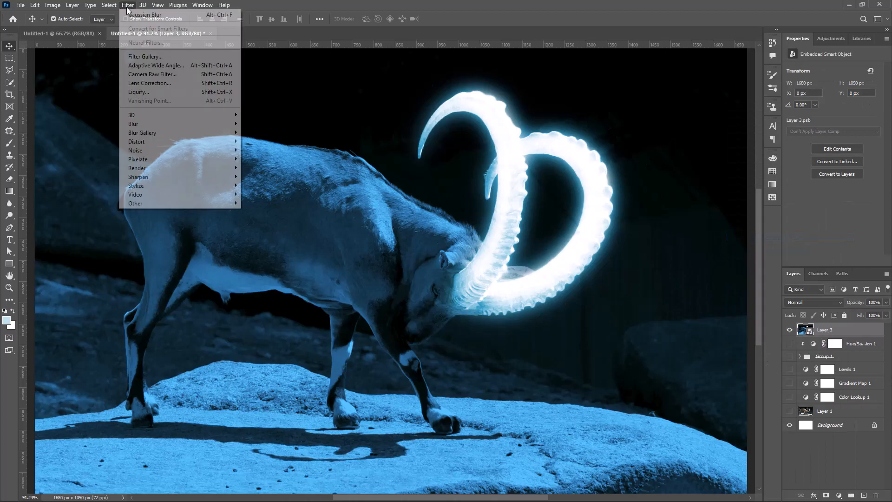
pyautogui.click(143, 76)
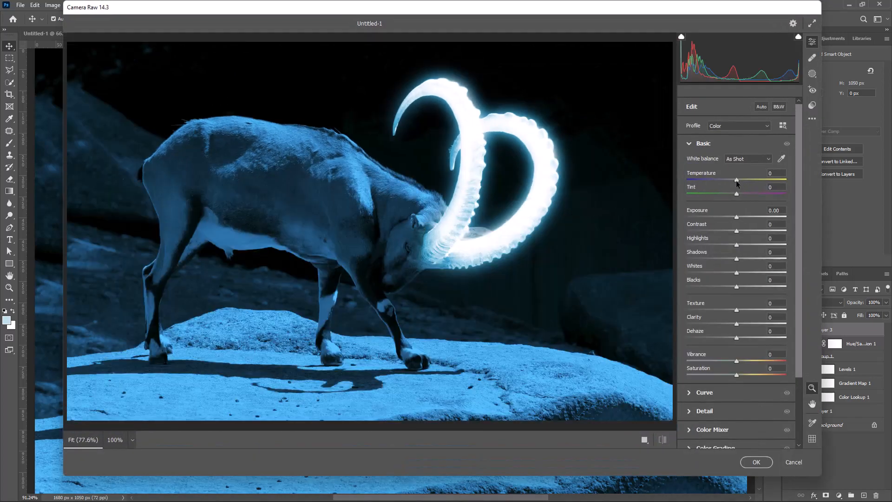
# Apply Camera Raw with temperature -26, exposure -0.85, highlights +13, whites -11, blacks +8 and slightly raised saturation, then compare it with the unfiltered image.
pyautogui.moveTo(736, 180); pyautogui.dragTo(724, 180)
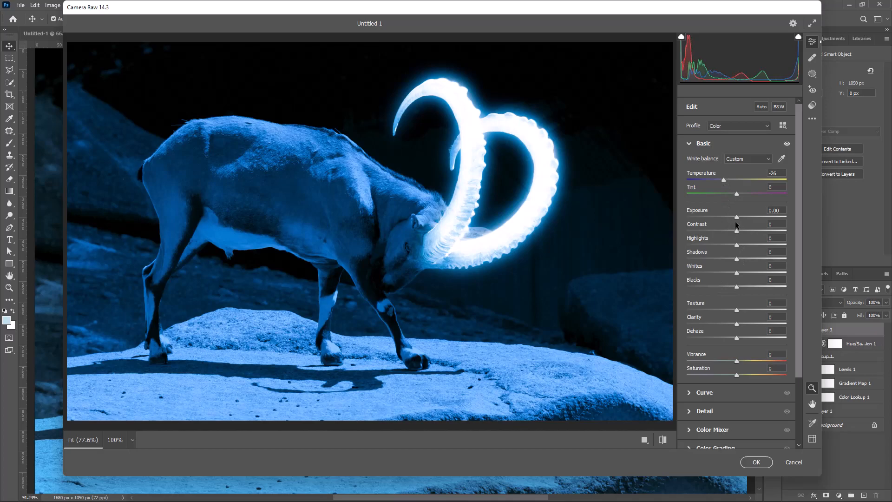
pyautogui.moveTo(737, 217); pyautogui.dragTo(729, 221)
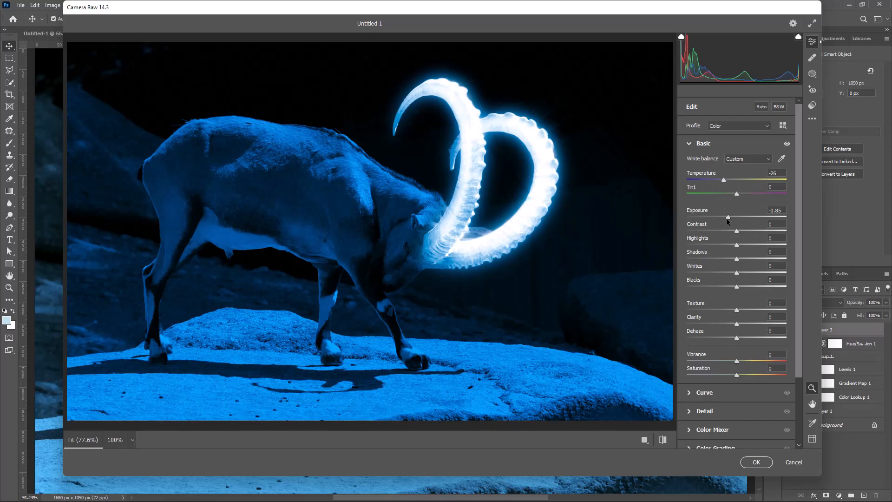
pyautogui.moveTo(737, 245); pyautogui.dragTo(743, 245)
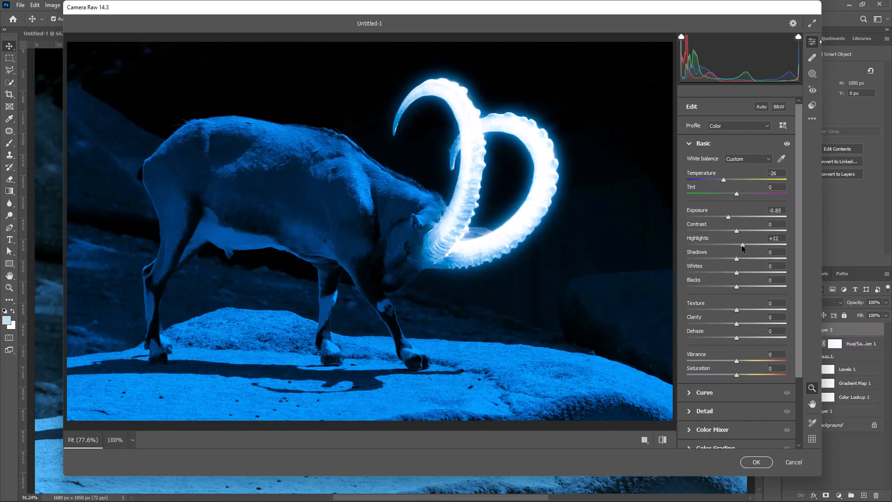
pyautogui.click(732, 274)
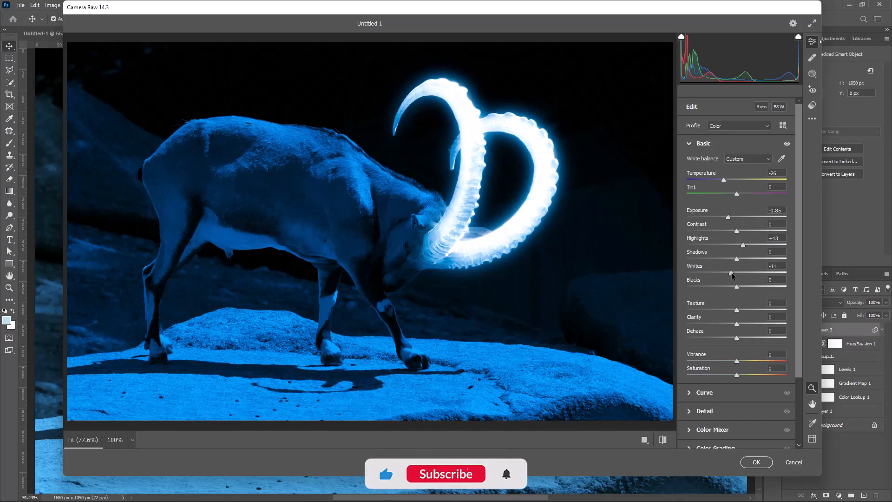
pyautogui.moveTo(737, 287); pyautogui.dragTo(741, 287)
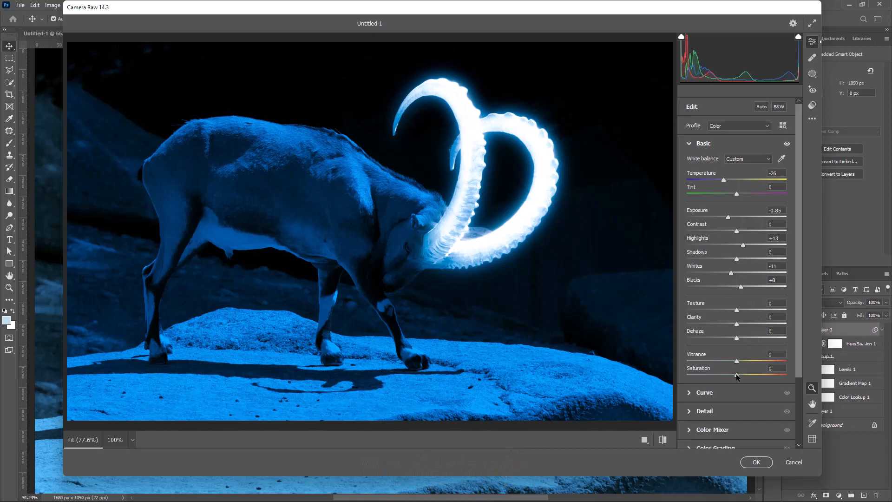
pyautogui.moveTo(739, 375); pyautogui.dragTo(743, 374)
pyautogui.click(757, 462)
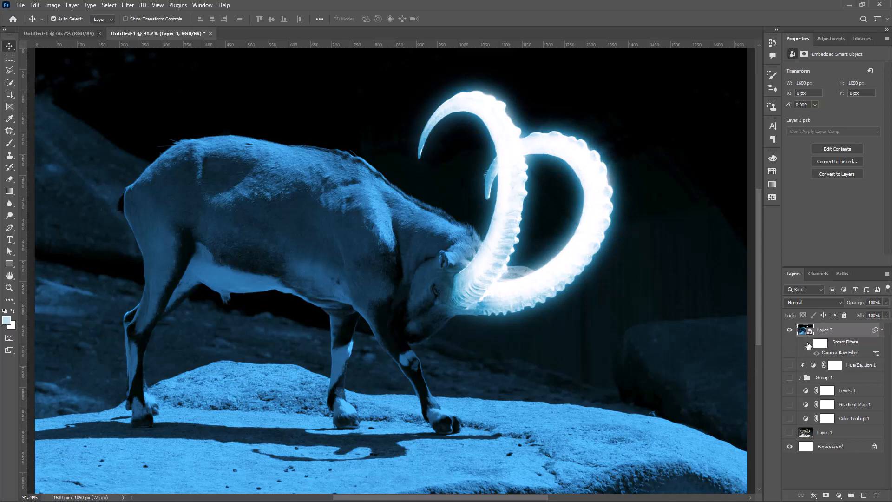
pyautogui.click(809, 345)
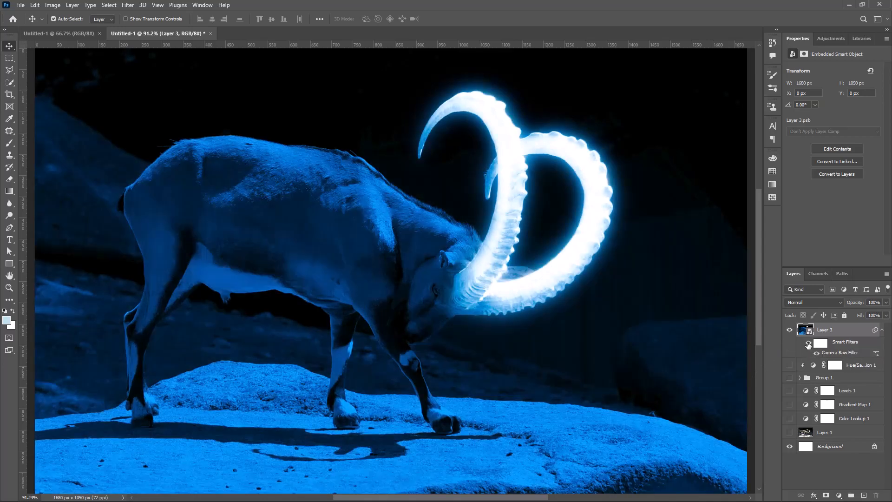